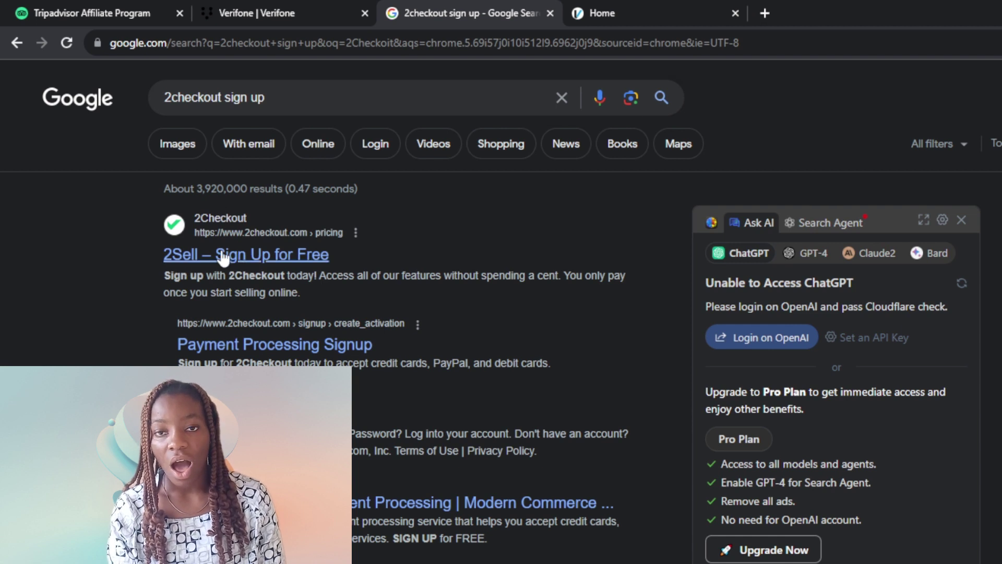
Open the 2Sell free sign-up form and autofill first name, last name and business email
{"action": "left_click", "coordinate": [205, 256]}
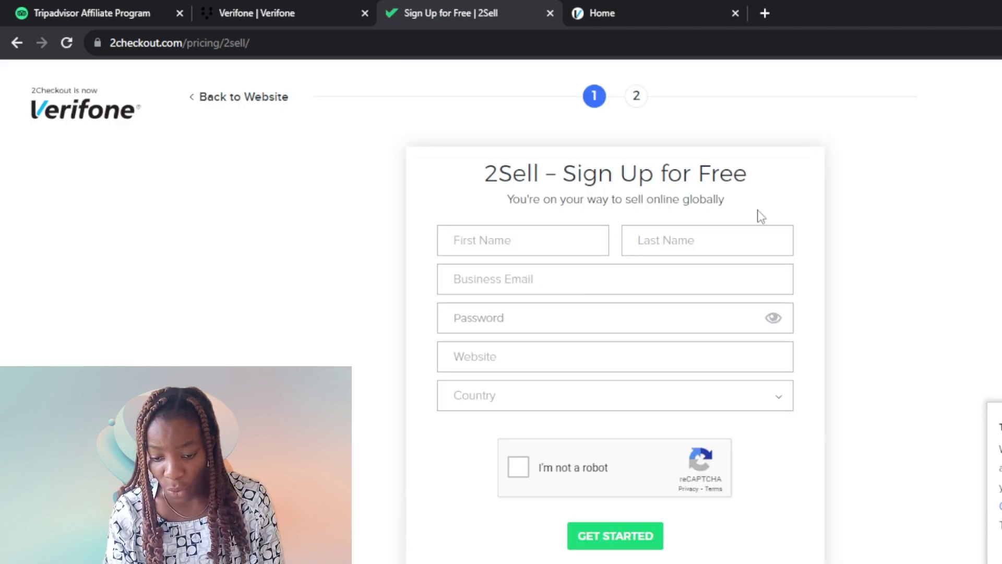
{"action": "left_click", "coordinate": [509, 240]}
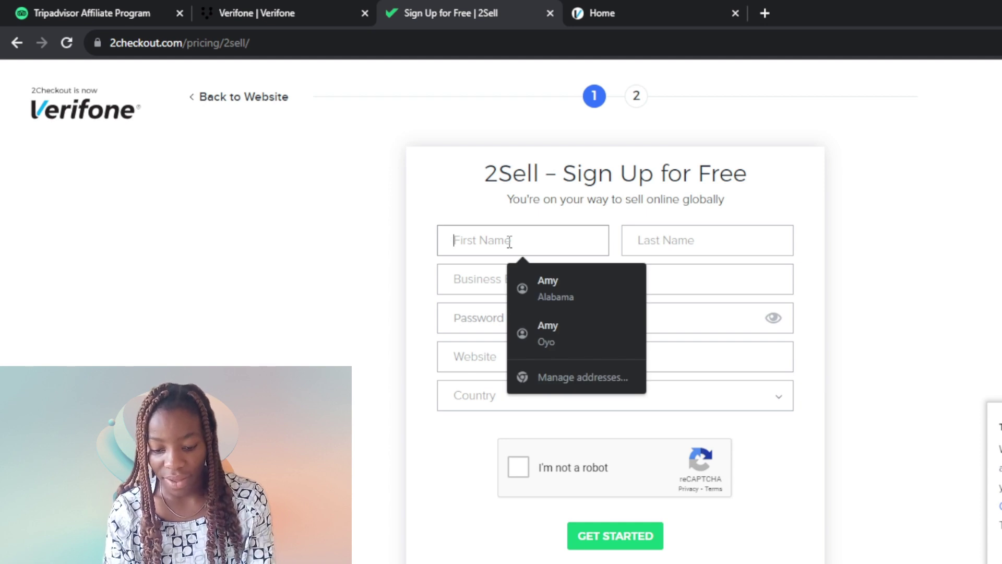
{"action": "type", "text": "S"}
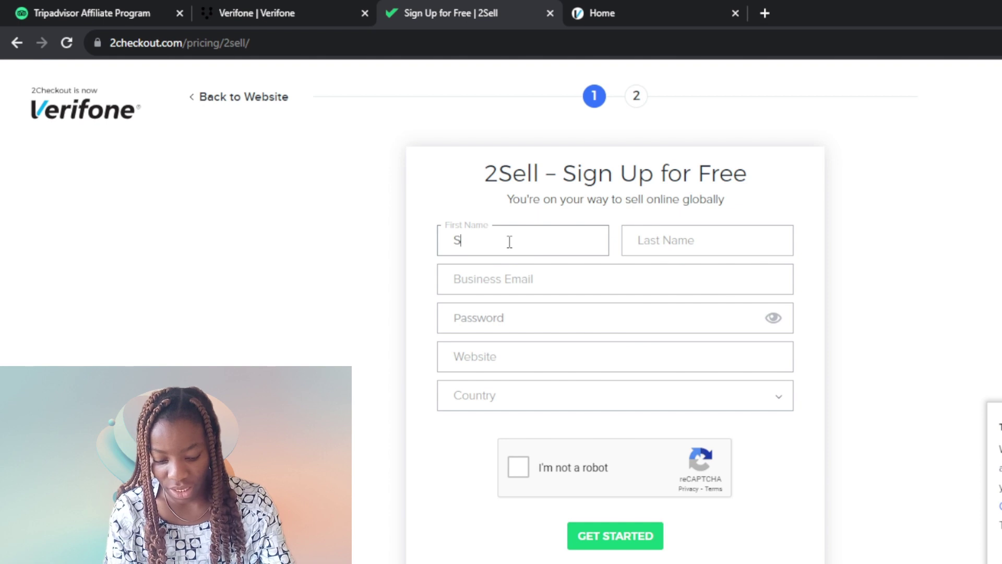
{"action": "key", "text": "BackSpace"}
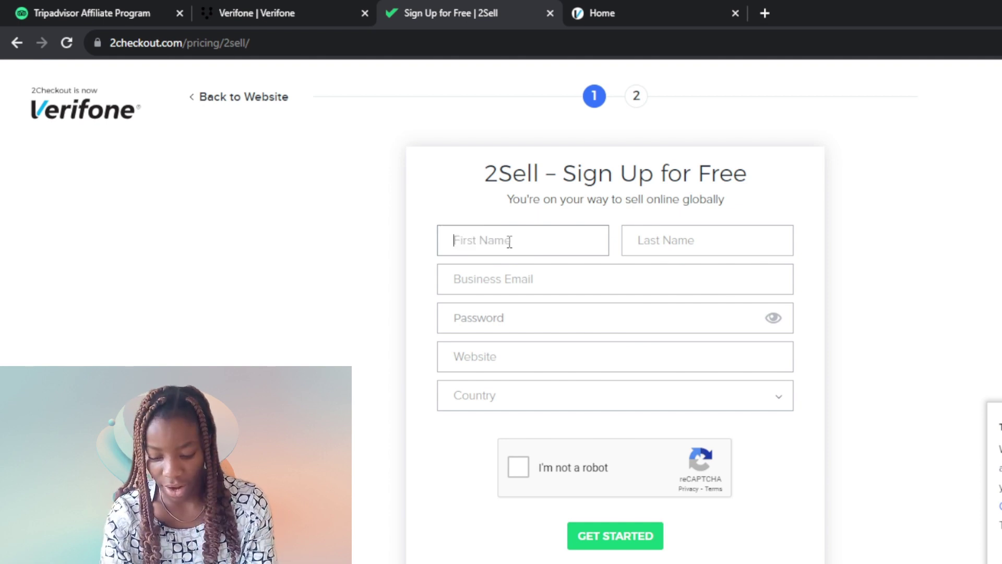
{"action": "left_click", "coordinate": [540, 281]}
{"action": "left_click", "coordinate": [553, 281]}
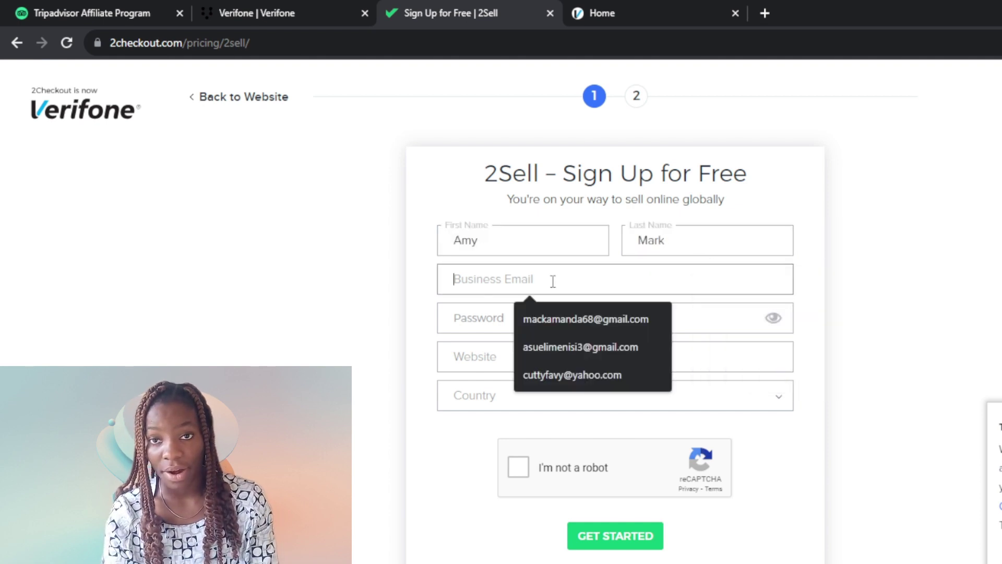
{"action": "left_click", "coordinate": [554, 313]}
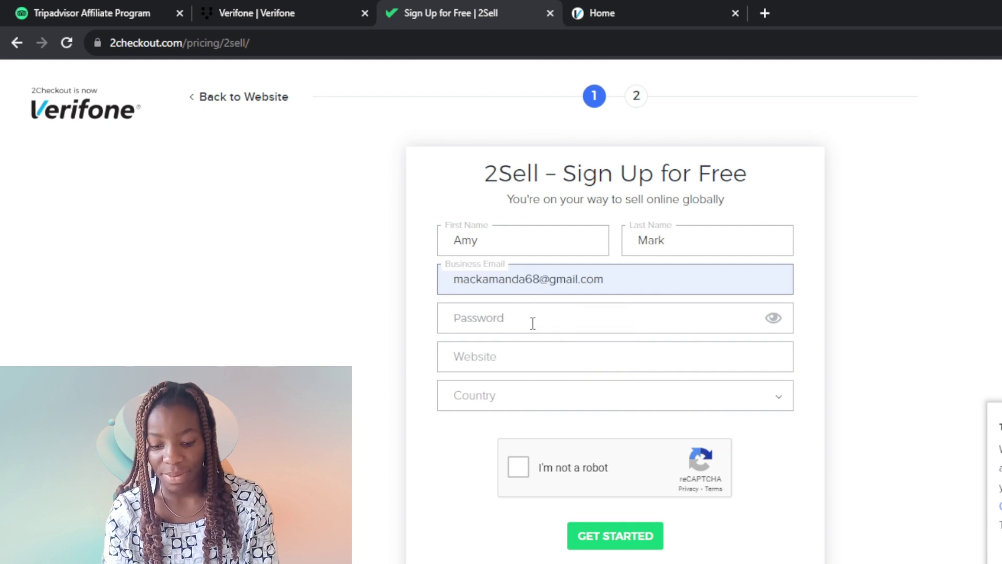
Fill in a suggested strong password and the suggested website address
{"action": "left_click", "coordinate": [532, 322]}
{"action": "left_click", "coordinate": [610, 358]}
{"action": "left_click", "coordinate": [446, 368]}
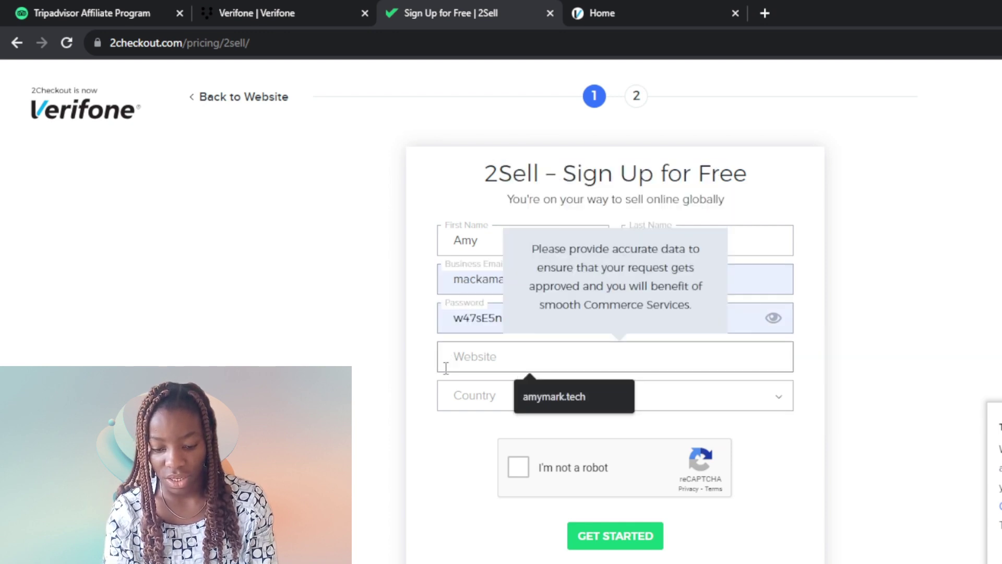
{"action": "left_click", "coordinate": [536, 389]}
Choose Nigeria as the country and tick 'I'm not a robot'
{"action": "left_click", "coordinate": [485, 395]}
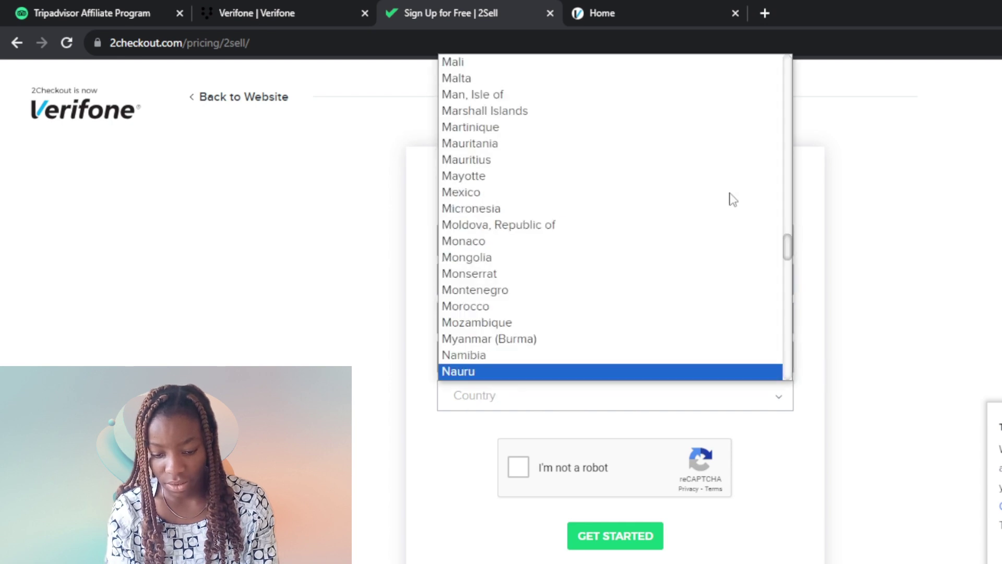
{"action": "scroll", "coordinate": [731, 199], "scroll_direction": "down", "scroll_amount": 2}
{"action": "type", "text": "nig"}
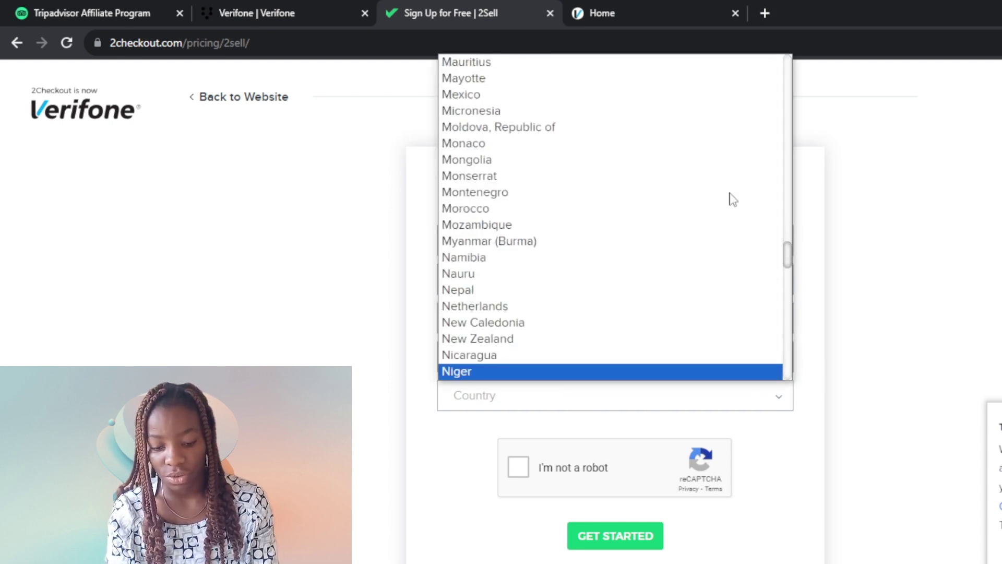
{"action": "key", "text": "Down"}
{"action": "key", "text": "Down"}
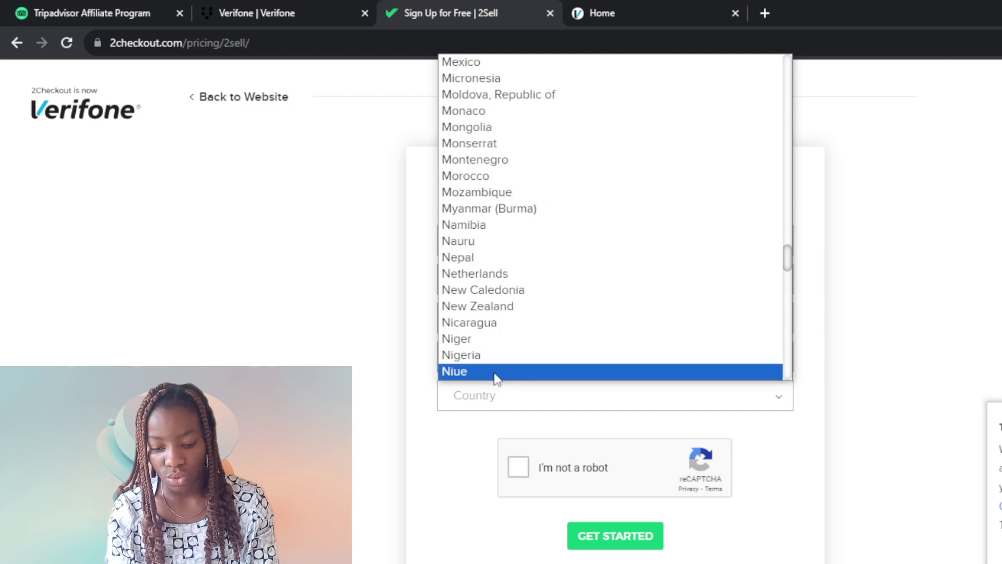
{"action": "left_click", "coordinate": [496, 356]}
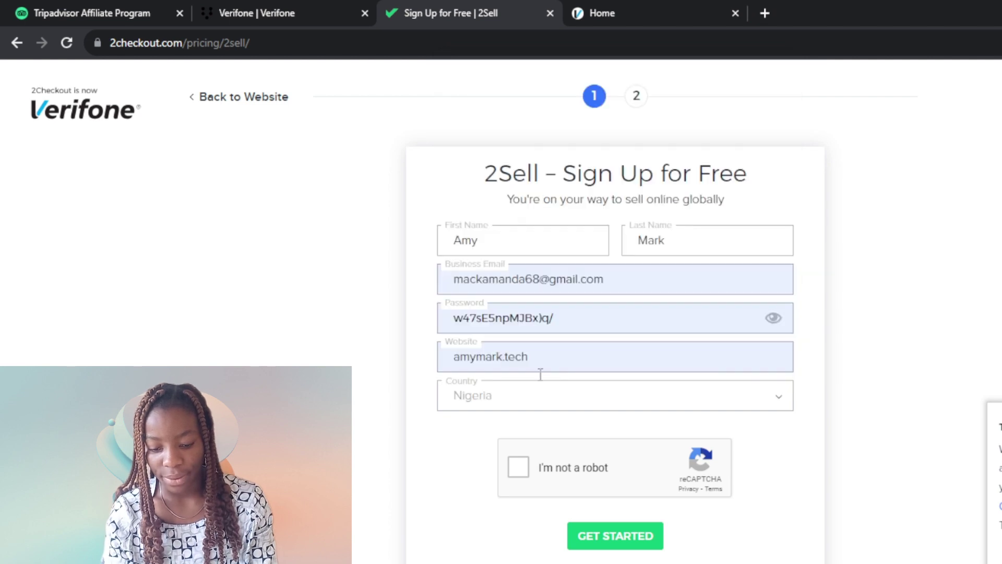
{"action": "left_click", "coordinate": [515, 466]}
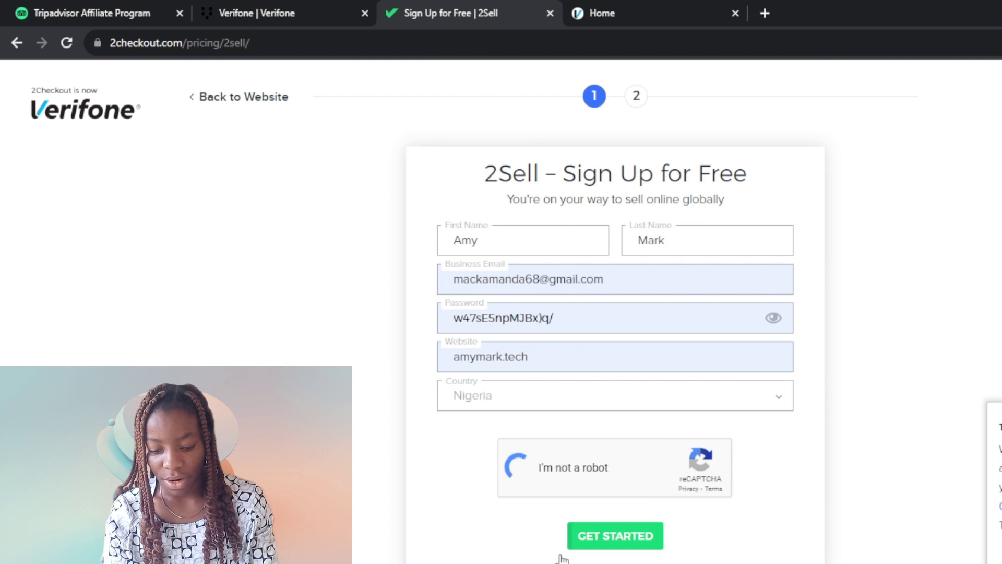
Submit the sign-up details and choose 'I want 2Checkout to handle them' for taxes and compliance
{"action": "left_click", "coordinate": [606, 542]}
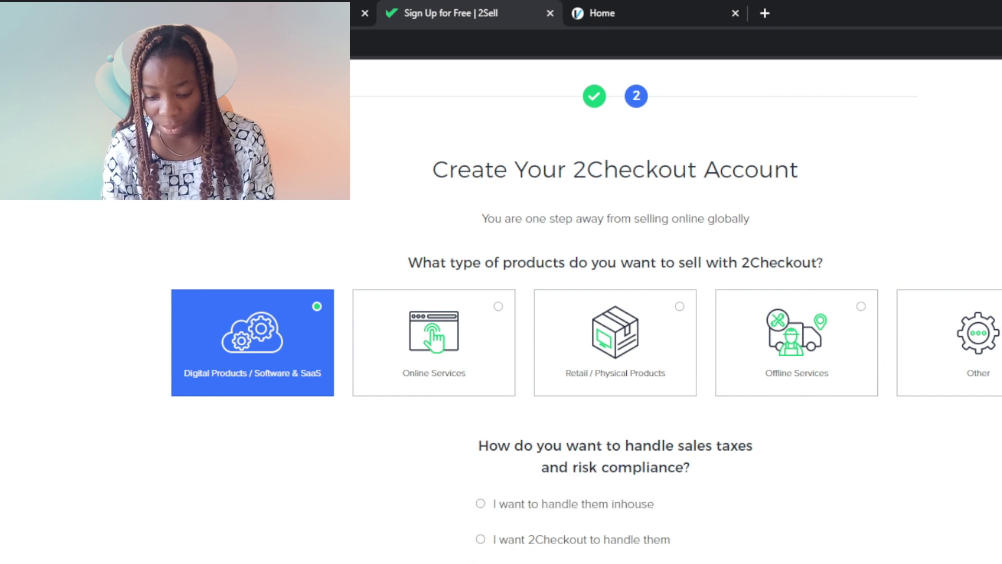
{"action": "left_click", "coordinate": [480, 539]}
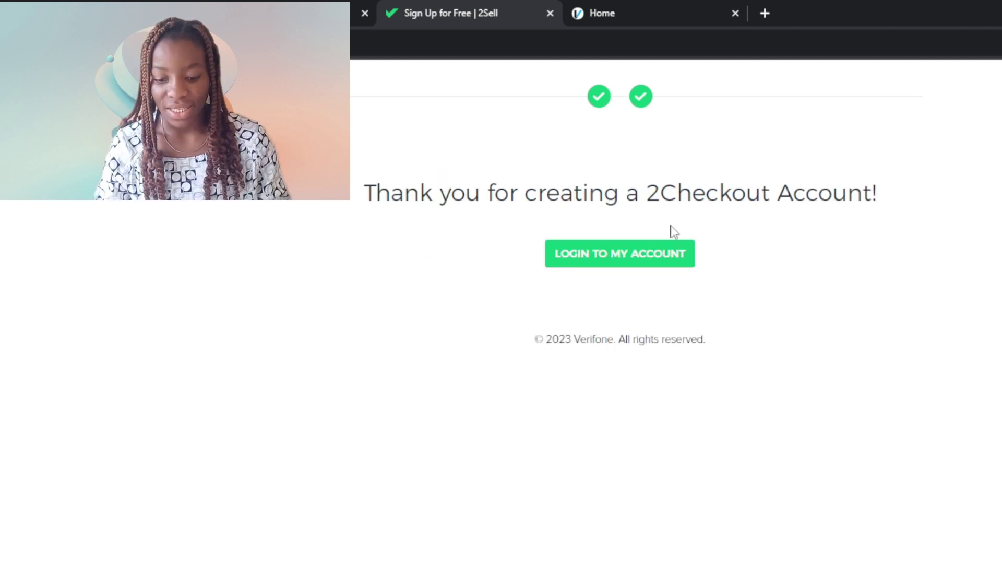
Log in to the new account with the saved credentials to reach the demo-mode Dashboard
{"action": "left_click", "coordinate": [635, 262]}
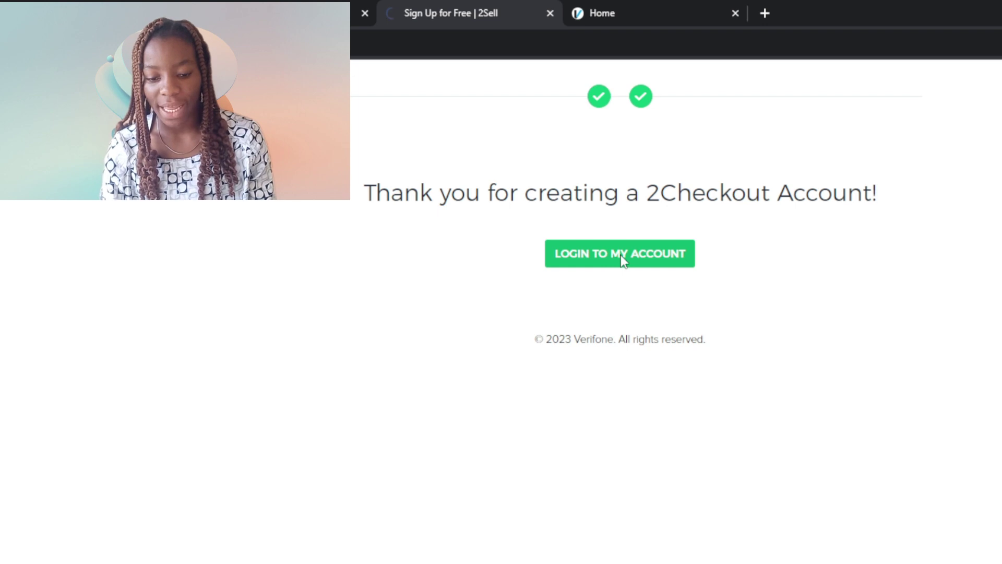
{"action": "left_click", "coordinate": [611, 368]}
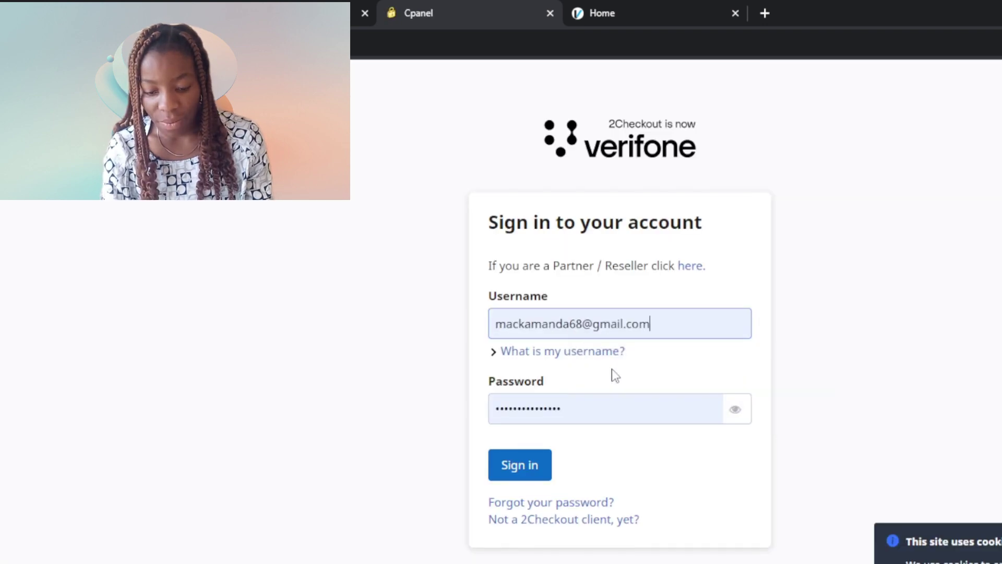
{"action": "left_click", "coordinate": [519, 470]}
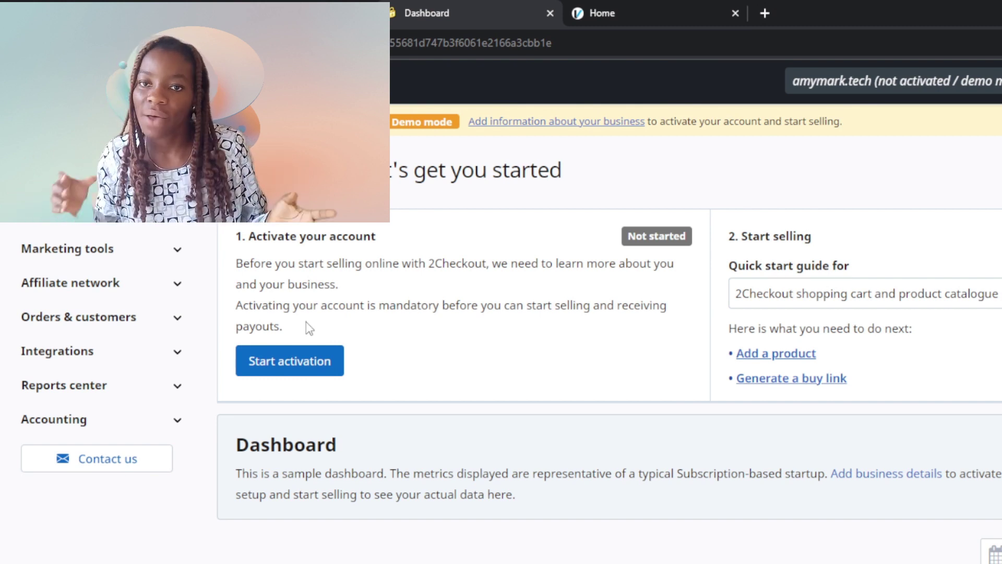
{"action": "scroll", "coordinate": [306, 321], "scroll_direction": "down", "scroll_amount": 4}
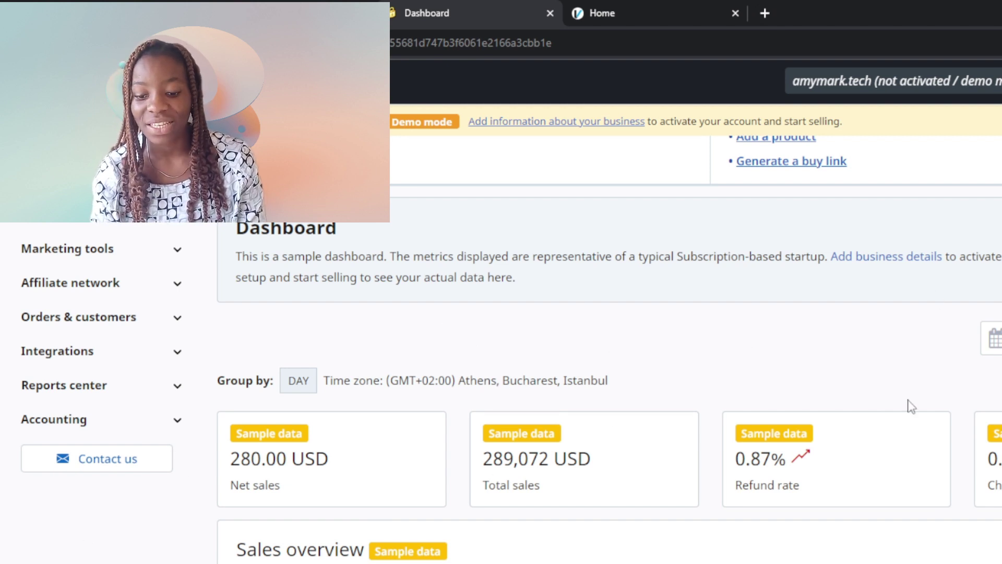
{"action": "scroll", "coordinate": [910, 406], "scroll_direction": "down", "scroll_amount": 4}
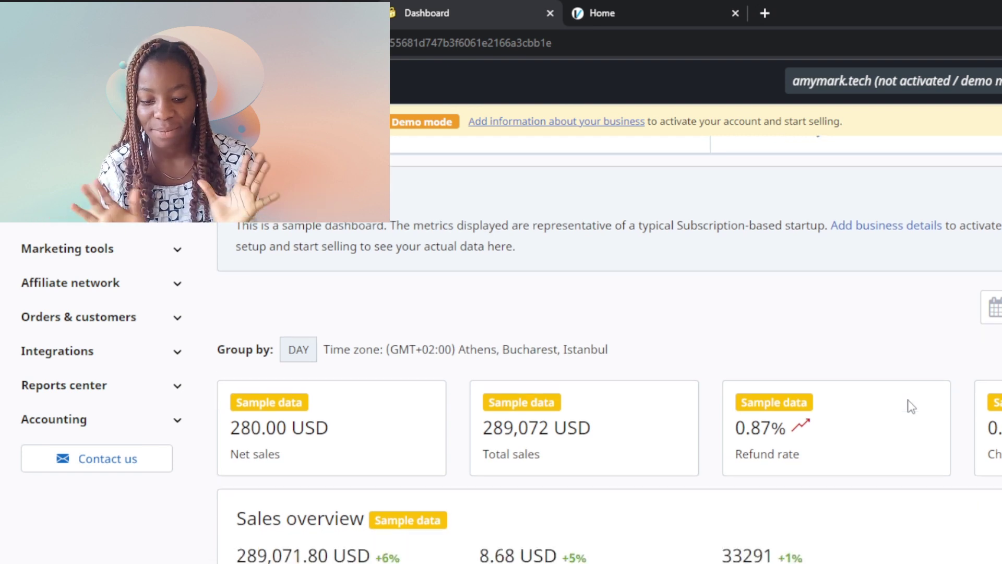
{"action": "scroll", "coordinate": [910, 406], "scroll_direction": "down", "scroll_amount": 4}
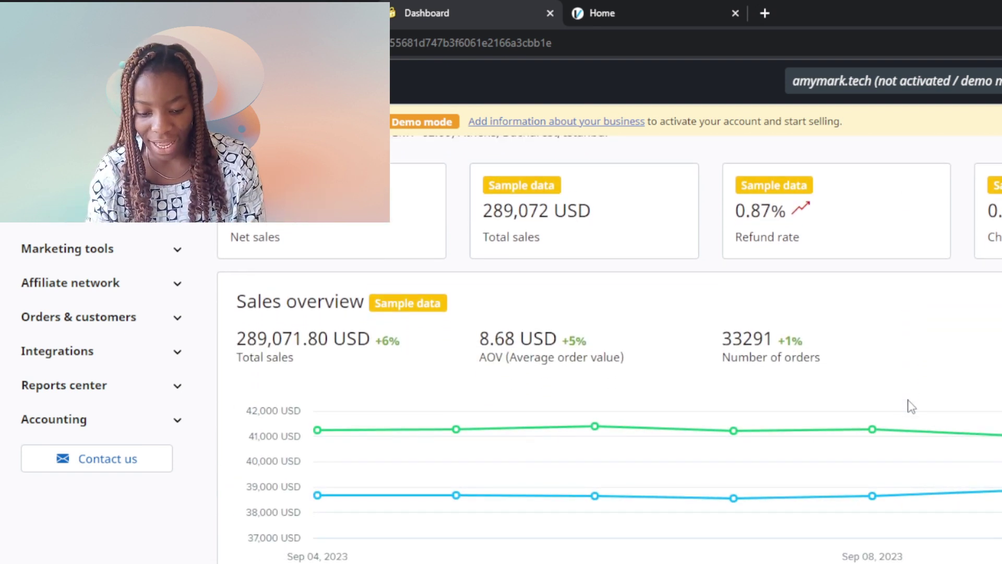
{"action": "scroll", "coordinate": [911, 406], "scroll_direction": "down", "scroll_amount": 9}
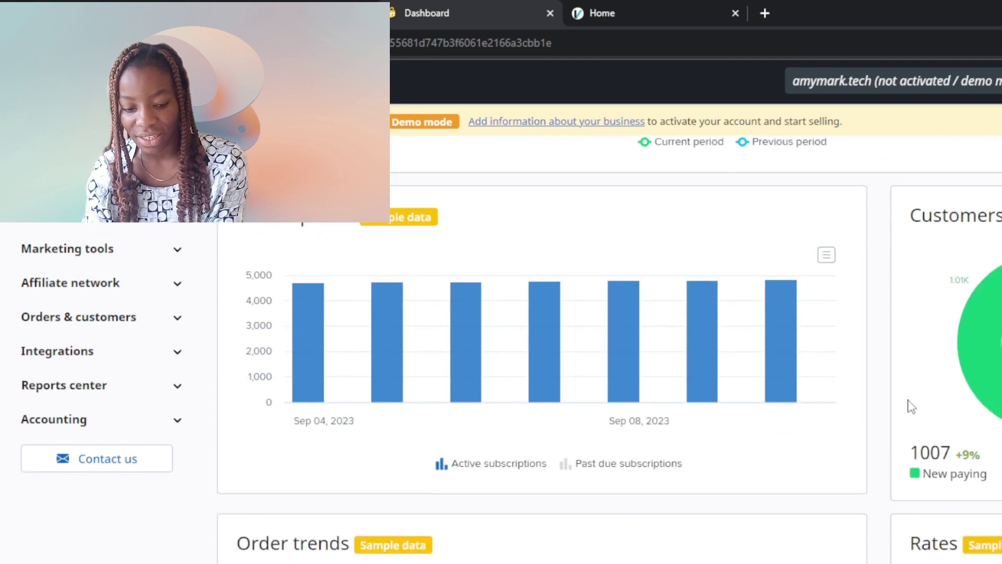
{"action": "scroll", "coordinate": [910, 406], "scroll_direction": "down", "scroll_amount": 2}
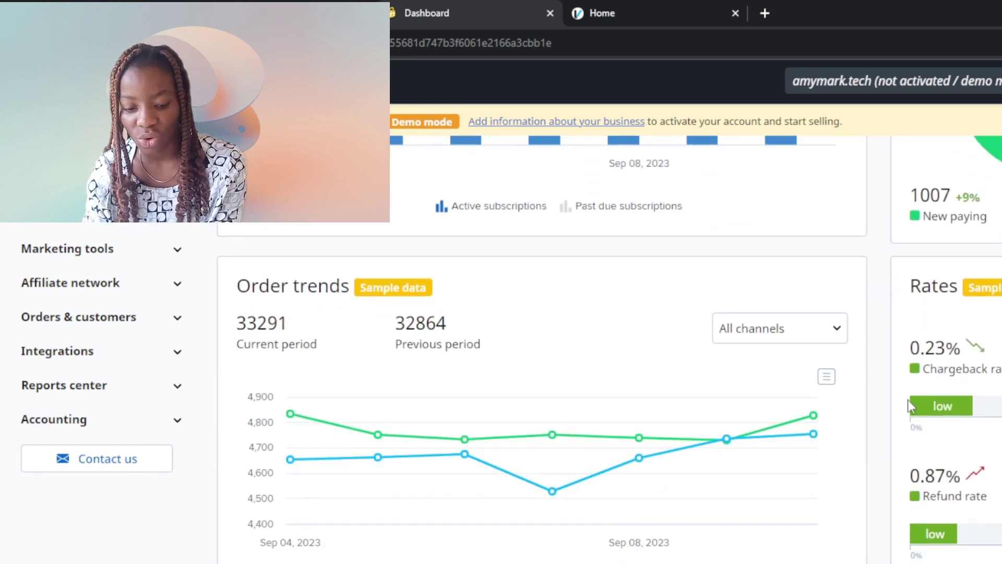
{"action": "scroll", "coordinate": [908, 403], "scroll_direction": "up", "scroll_amount": 15}
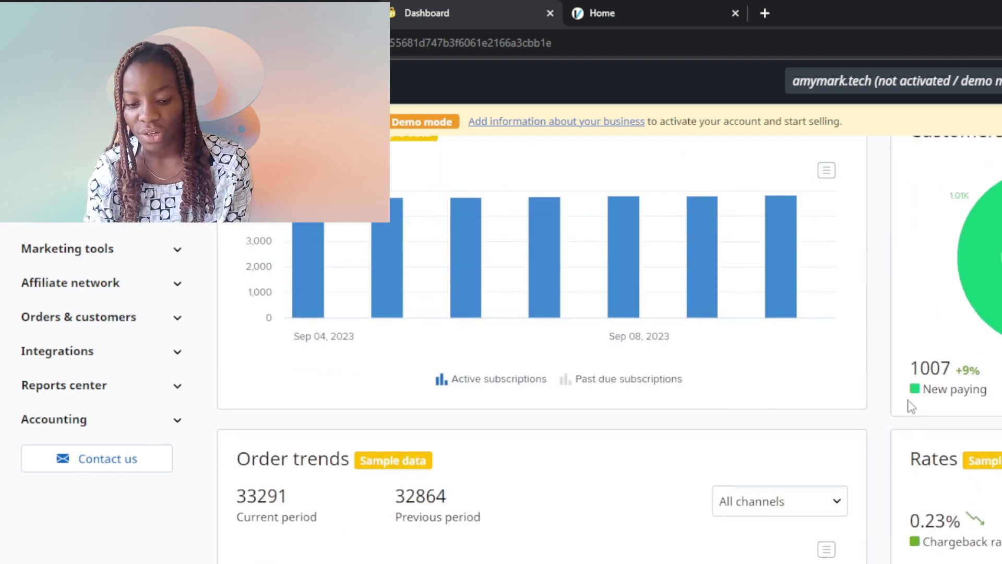
{"action": "scroll", "coordinate": [910, 406], "scroll_direction": "down", "scroll_amount": 14}
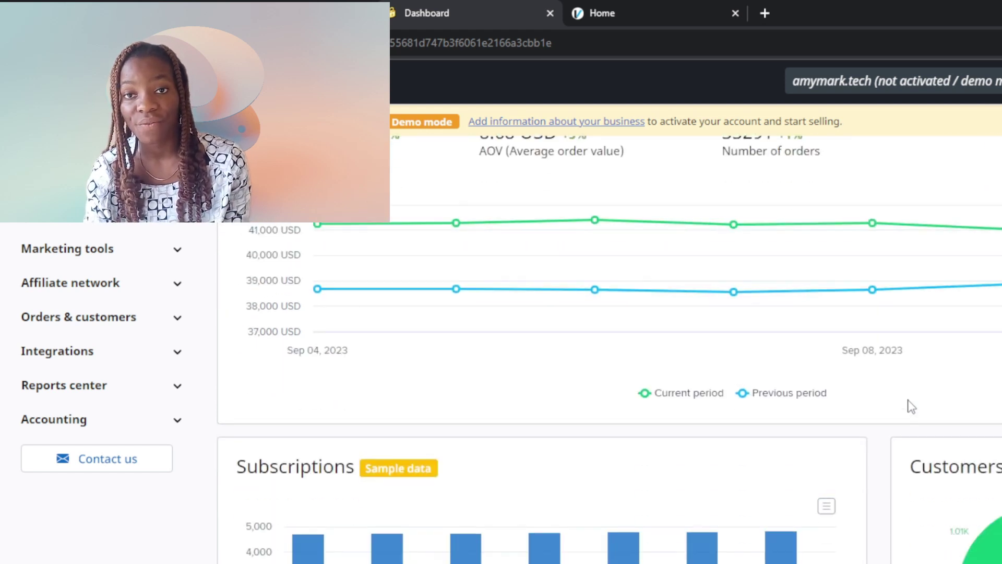
{"action": "scroll", "coordinate": [911, 406], "scroll_direction": "down", "scroll_amount": 10}
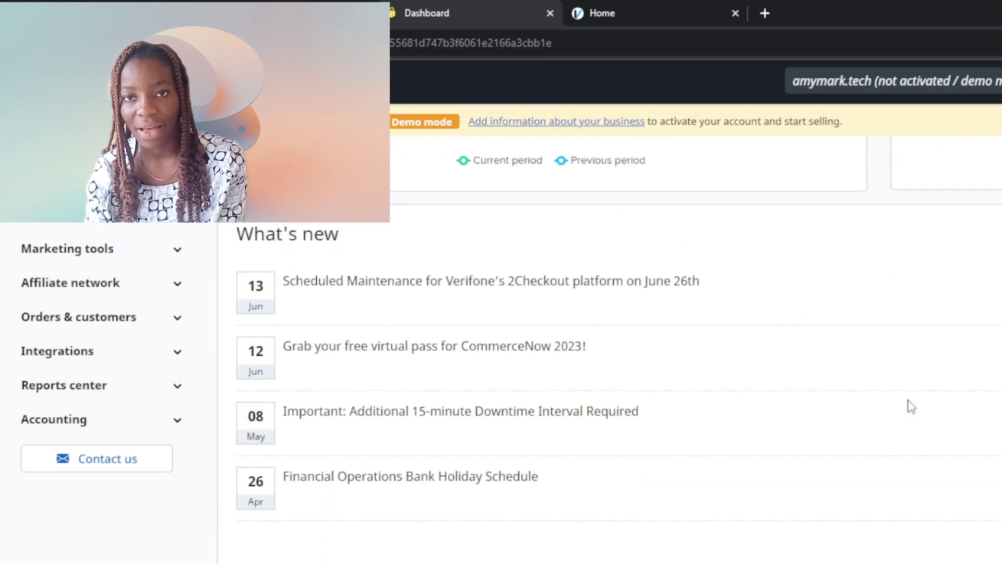
{"action": "scroll", "coordinate": [911, 406], "scroll_direction": "down", "scroll_amount": 7}
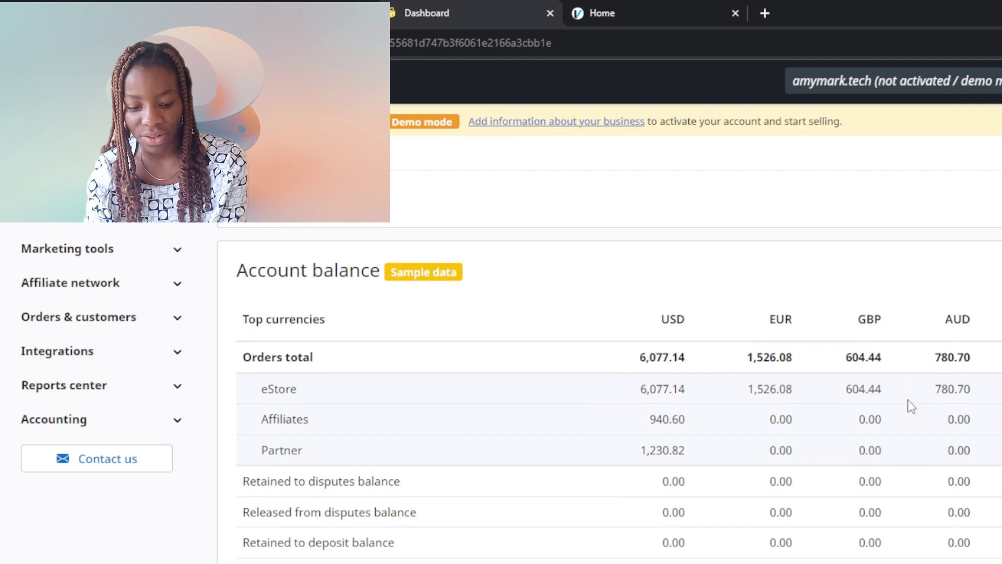
{"action": "scroll", "coordinate": [911, 406], "scroll_direction": "down", "scroll_amount": 2}
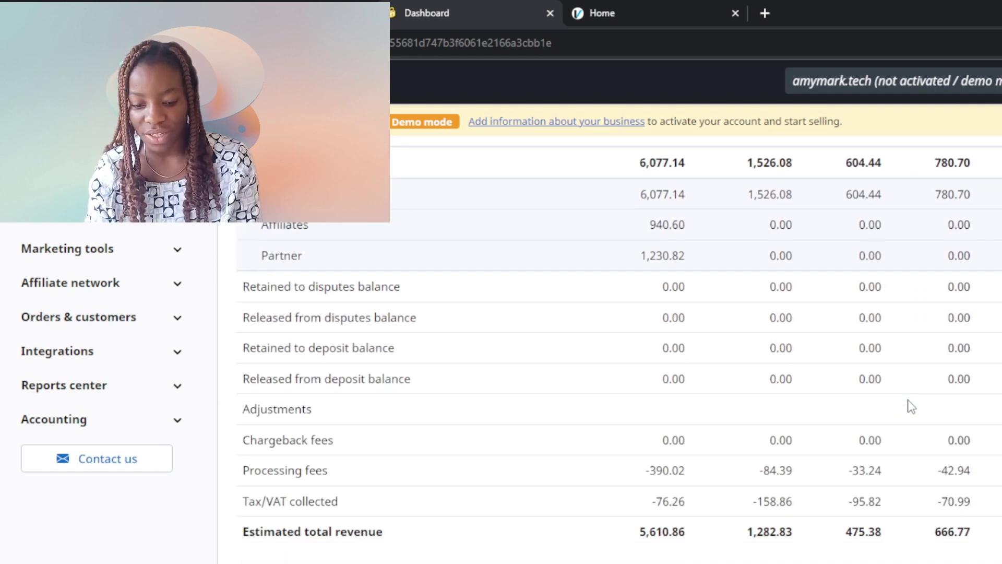
{"action": "scroll", "coordinate": [910, 406], "scroll_direction": "up", "scroll_amount": 15}
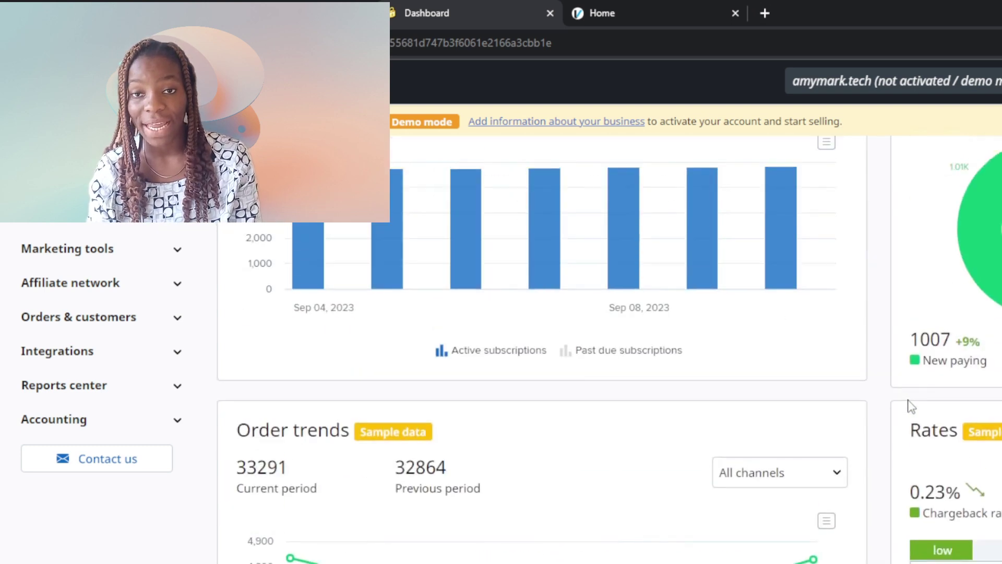
{"action": "scroll", "coordinate": [911, 406], "scroll_direction": "up", "scroll_amount": 12}
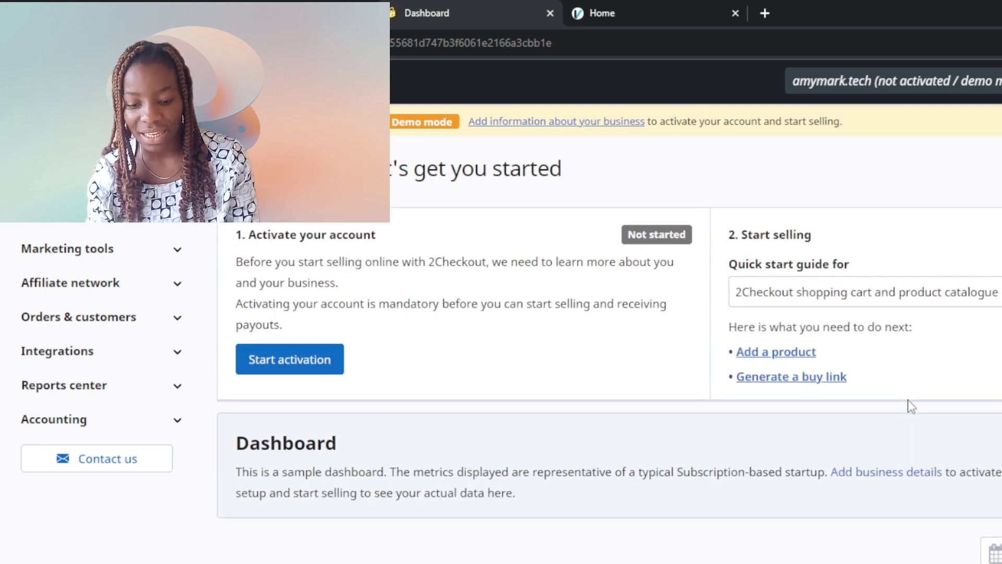
{"action": "scroll", "coordinate": [910, 406], "scroll_direction": "down", "scroll_amount": 14}
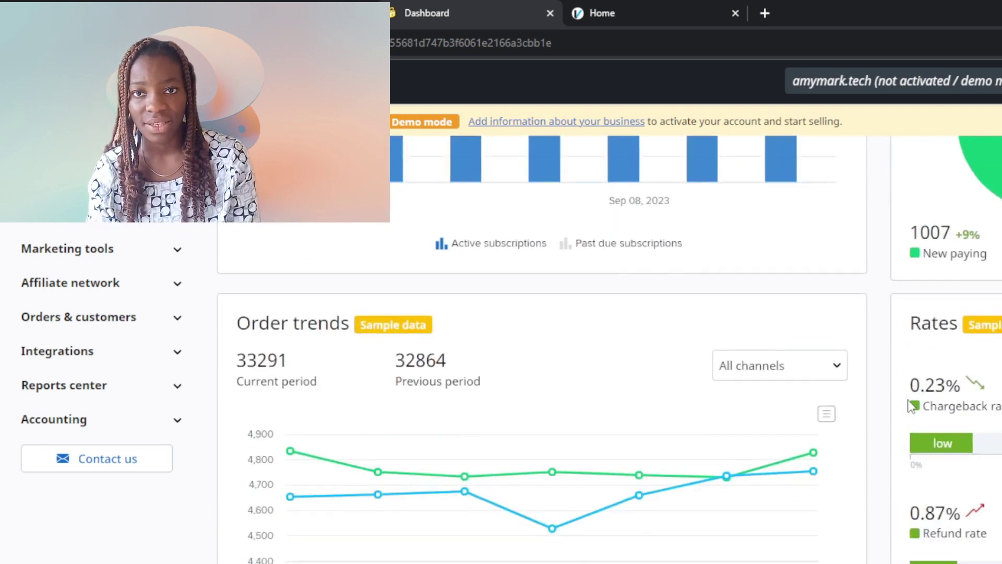
{"action": "scroll", "coordinate": [911, 406], "scroll_direction": "down", "scroll_amount": 6}
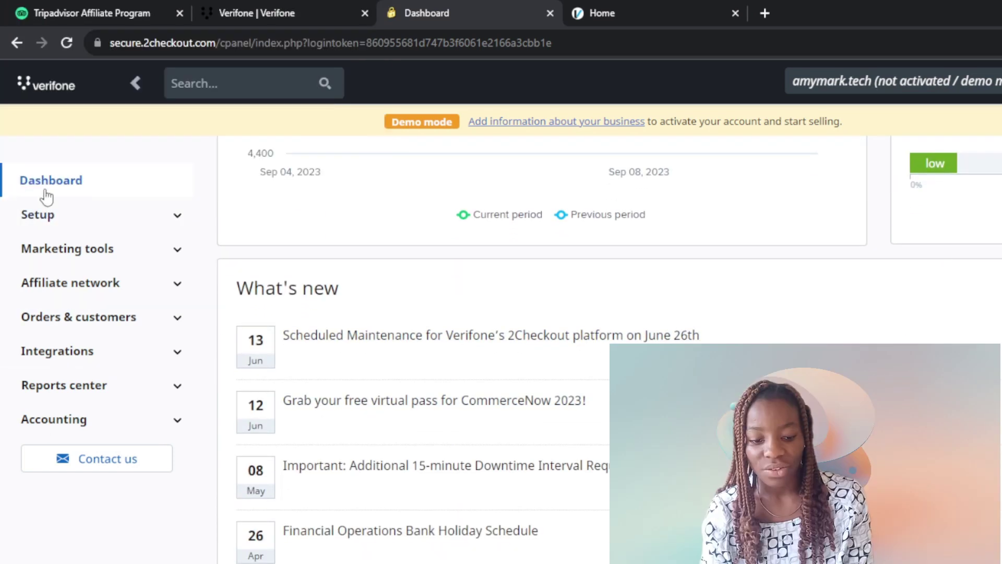
Open Marketing tools and scroll through promotions, cross-sell, upsell and retention tools
{"action": "left_click", "coordinate": [126, 249]}
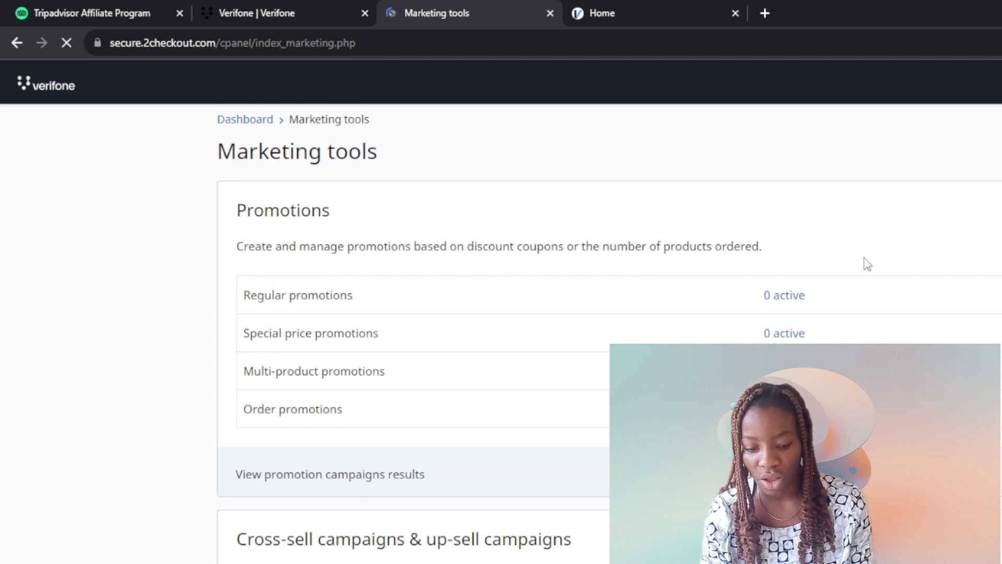
{"action": "scroll", "coordinate": [863, 257], "scroll_direction": "down", "scroll_amount": 5}
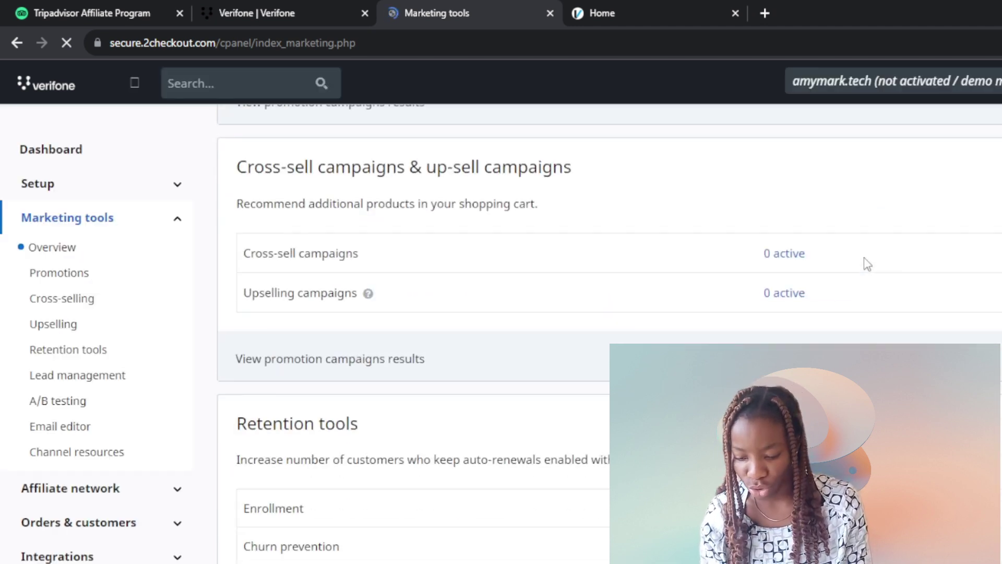
{"action": "scroll", "coordinate": [864, 258], "scroll_direction": "down", "scroll_amount": 2}
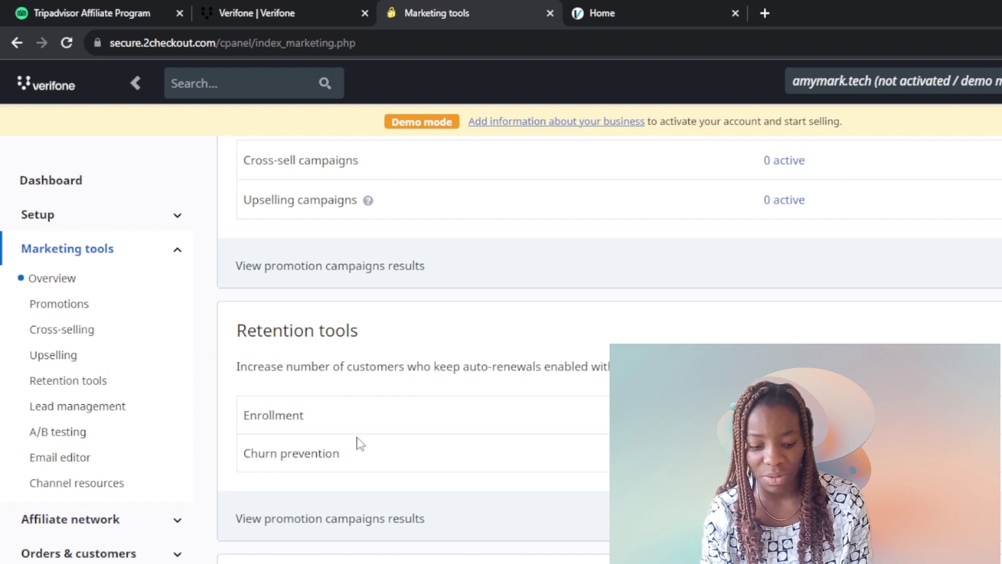
Open Affiliate network settings and scroll to the automatic approval and 25% commission offer
{"action": "left_click", "coordinate": [153, 522]}
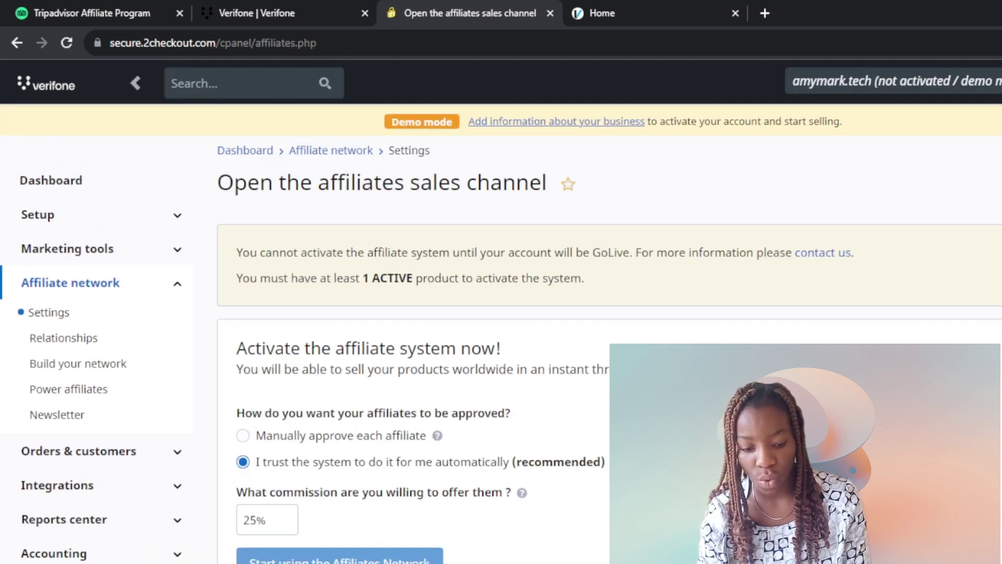
{"action": "scroll", "coordinate": [501, 339], "scroll_direction": "down", "scroll_amount": 3}
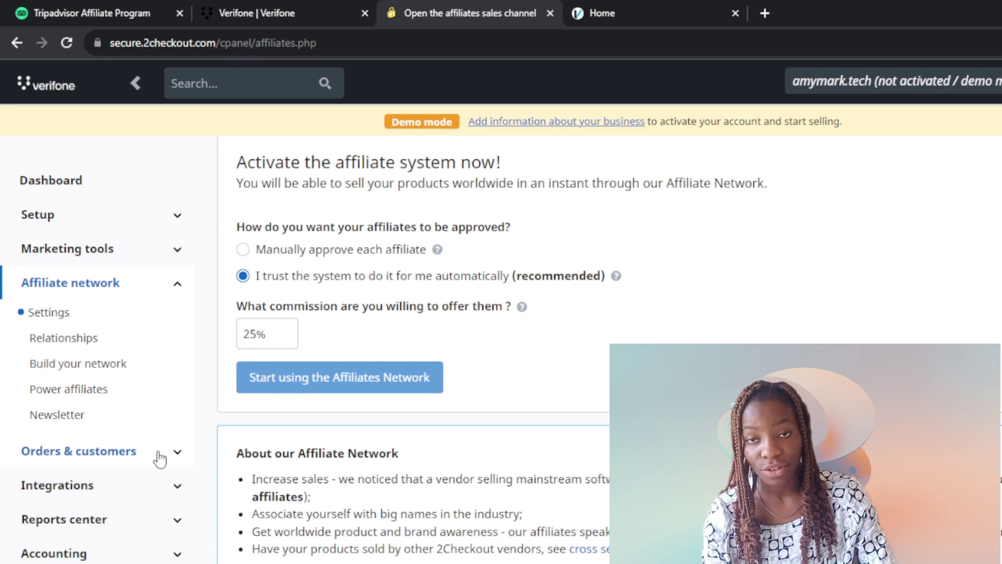
Go via Orders & customers to the Webhooks & API integration page, then open Main reports
{"action": "left_click", "coordinate": [43, 453]}
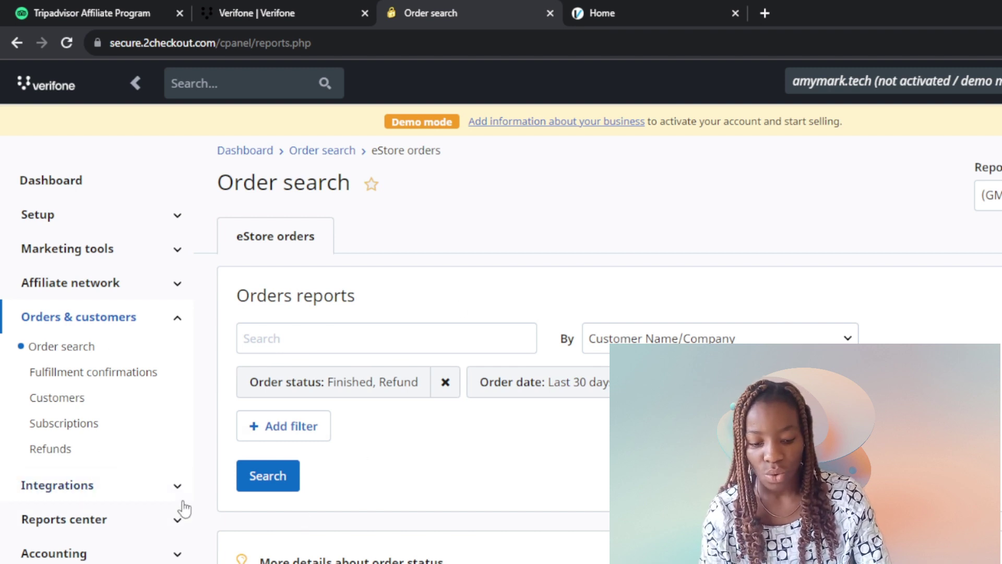
{"action": "left_click", "coordinate": [110, 490]}
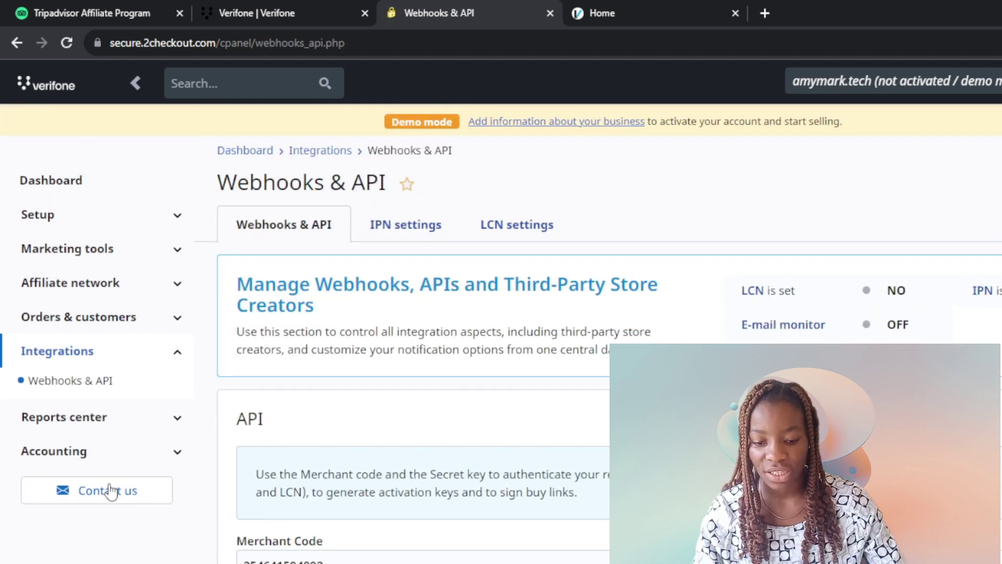
{"action": "scroll", "coordinate": [109, 491], "scroll_direction": "down", "scroll_amount": 10}
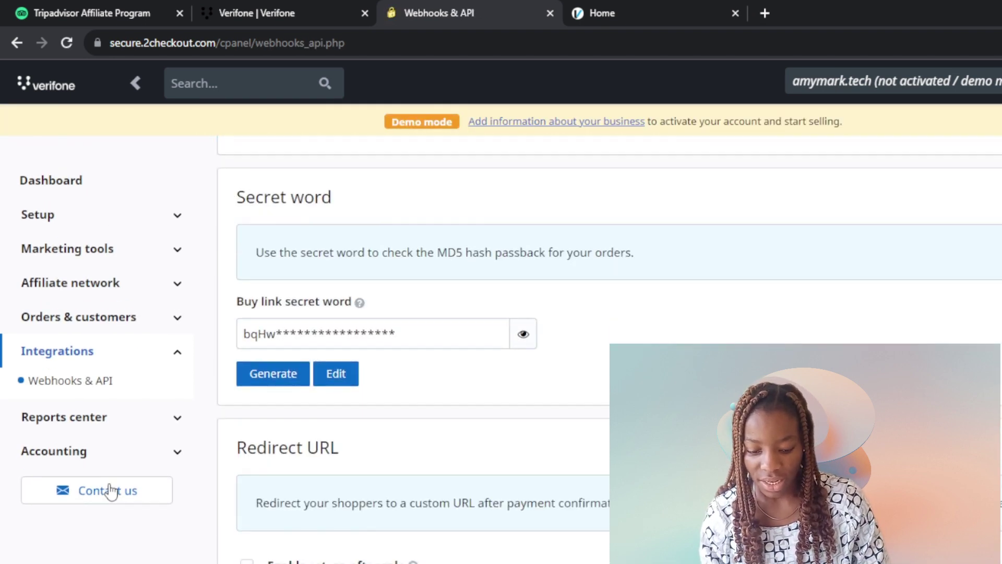
{"action": "scroll", "coordinate": [109, 491], "scroll_direction": "down", "scroll_amount": 7}
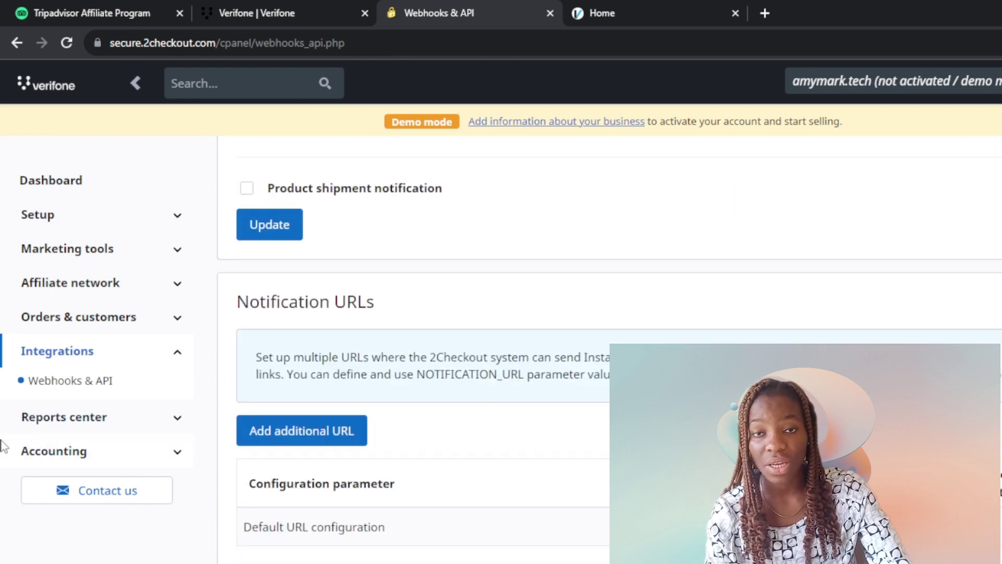
{"action": "left_click", "coordinate": [99, 420]}
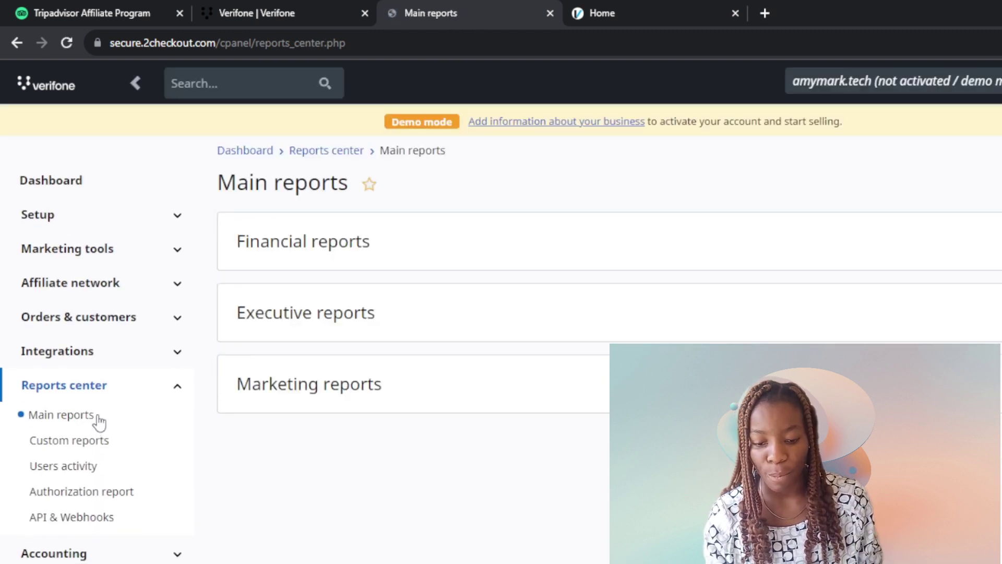
Expand Financial reports and browse cards like Monthly recurring revenue, Account balance and Chargebacks
{"action": "left_click", "coordinate": [357, 254]}
{"action": "scroll", "coordinate": [357, 253], "scroll_direction": "down", "scroll_amount": 2}
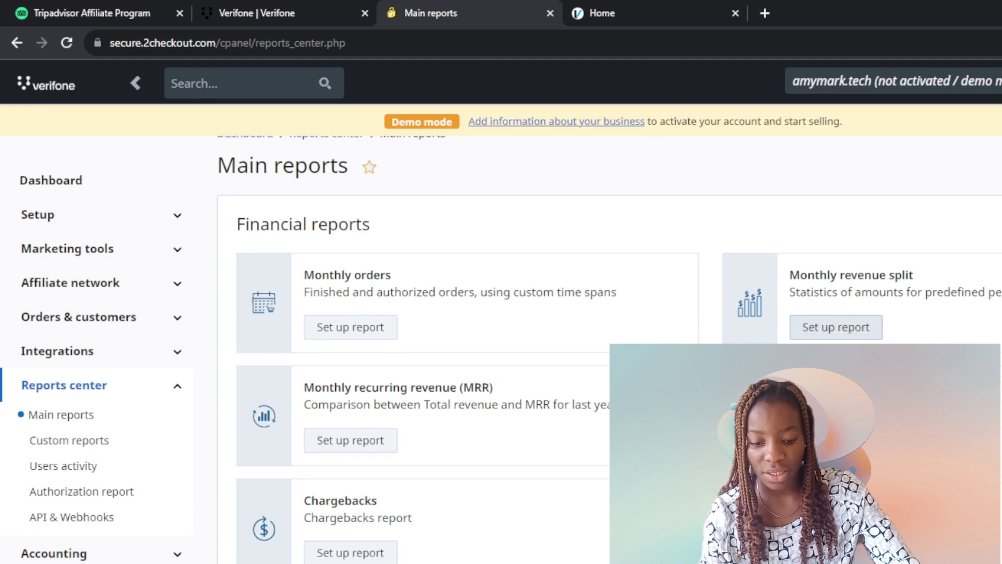
{"action": "scroll", "coordinate": [609, 346], "scroll_direction": "down", "scroll_amount": 2}
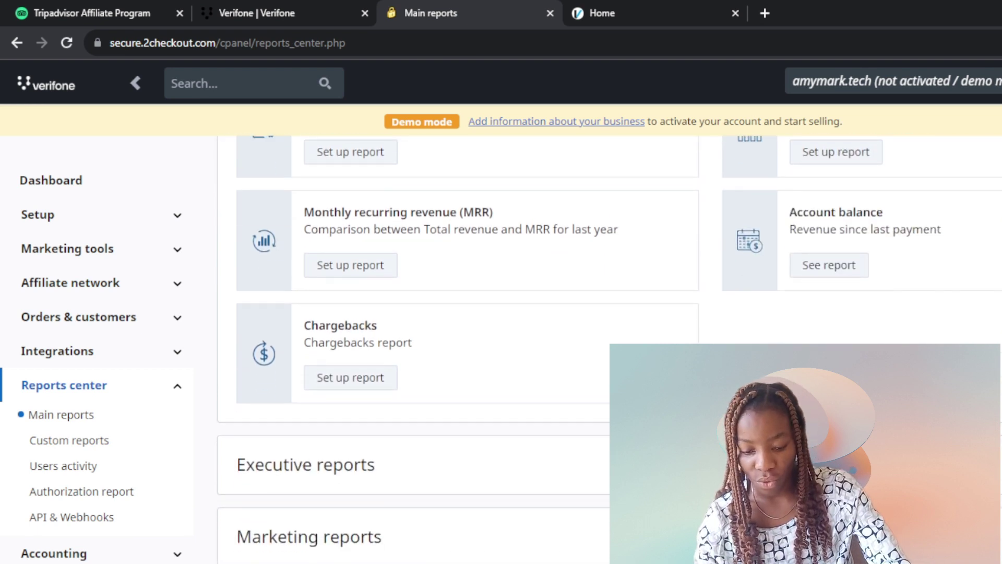
{"action": "scroll", "coordinate": [412, 313], "scroll_direction": "up", "scroll_amount": 2}
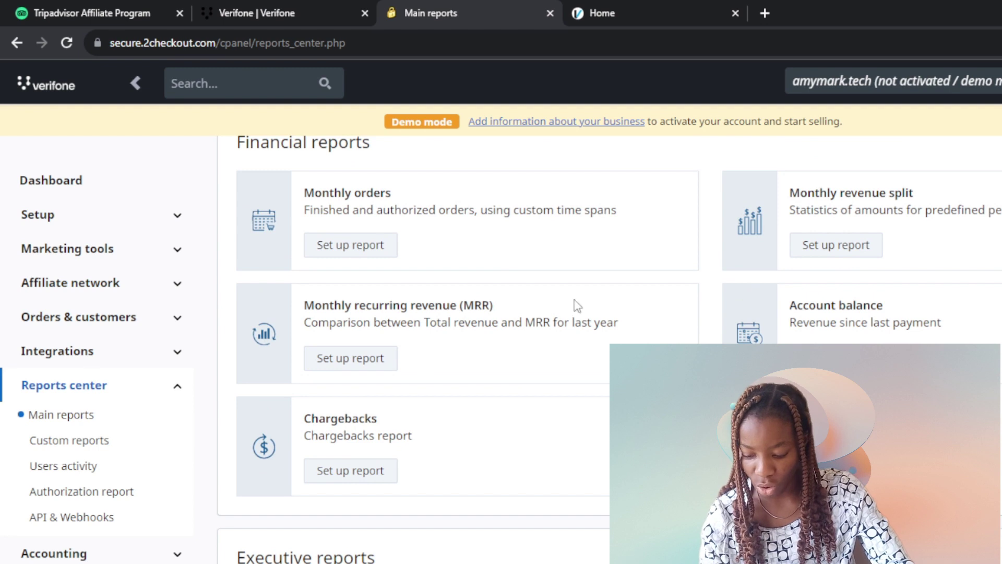
{"action": "scroll", "coordinate": [412, 350], "scroll_direction": "down", "scroll_amount": 2}
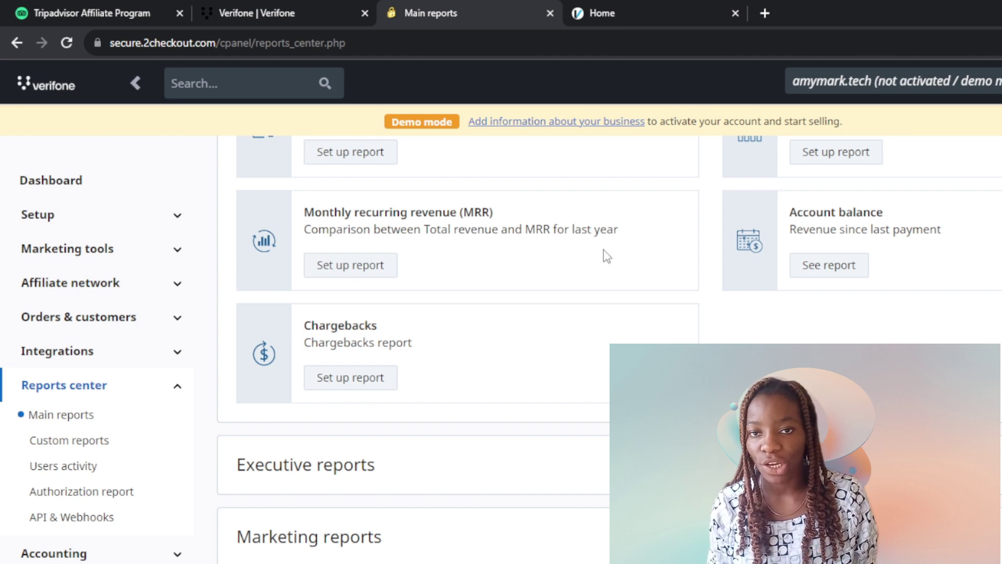
Expand Accounting in the sidebar to reveal Payments and Finance documents
{"action": "left_click", "coordinate": [177, 555]}
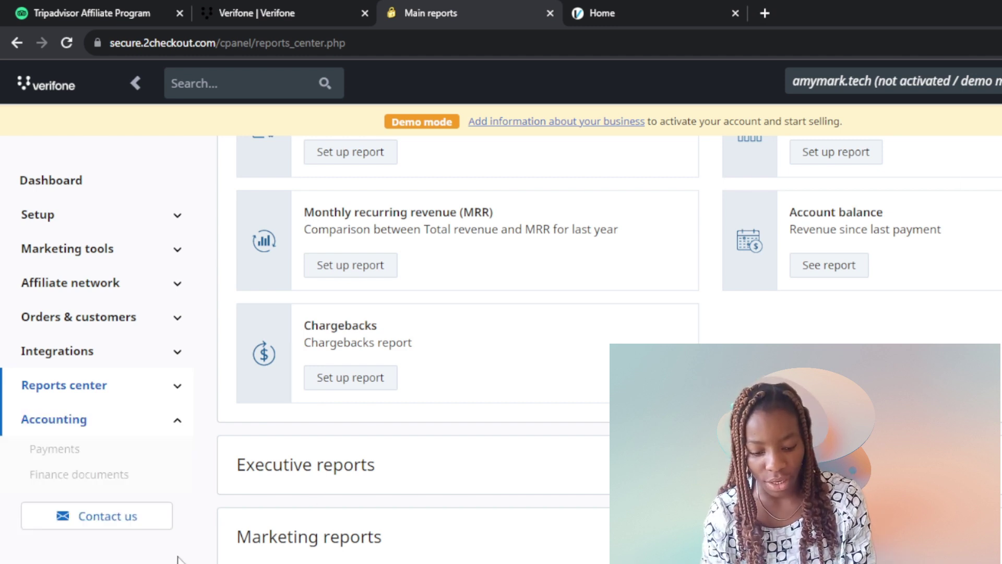